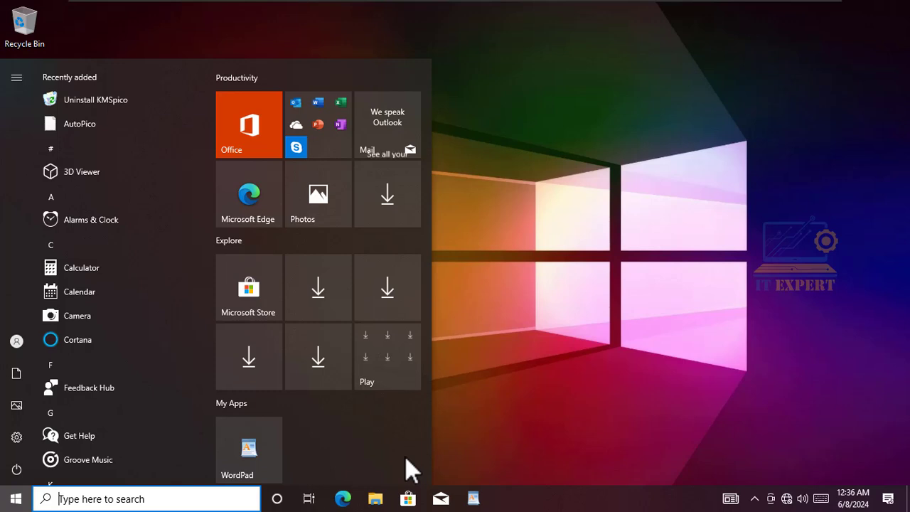
- Search Windows for Control Panel and pin it to the taskbar
text(con)
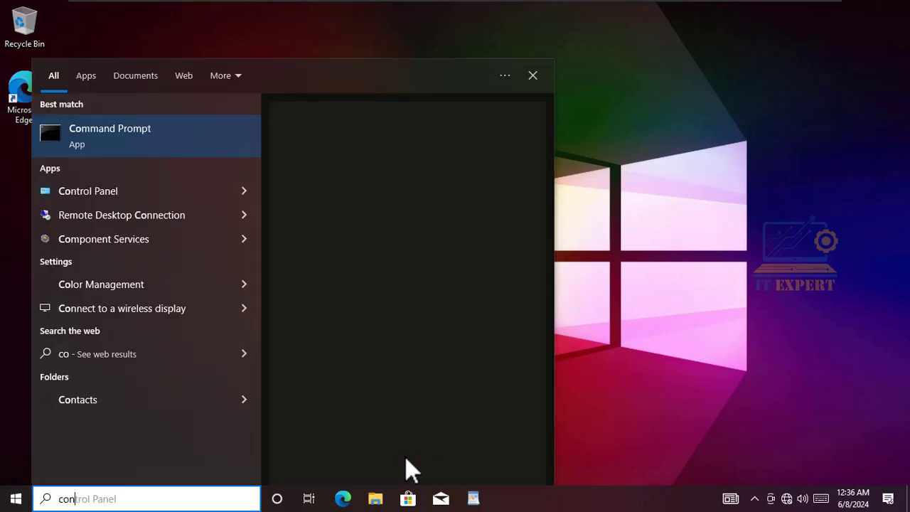
text(tr)
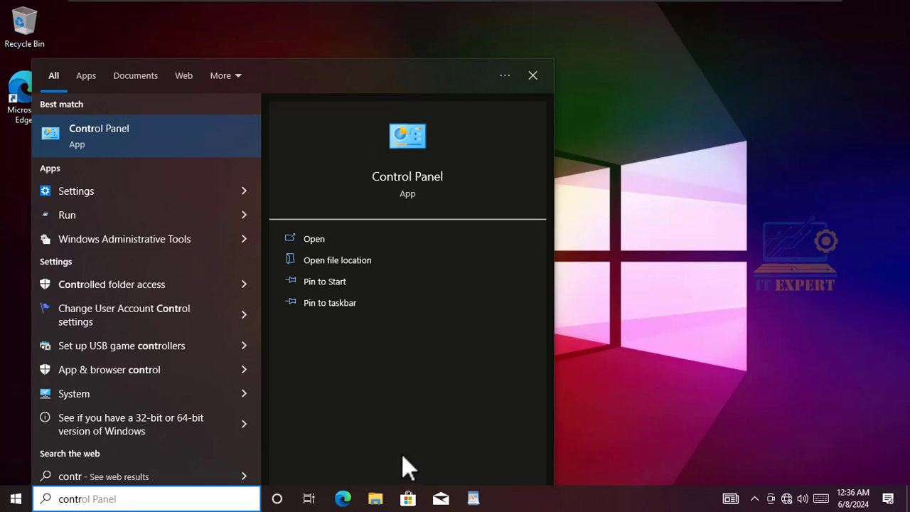
click(335, 303)
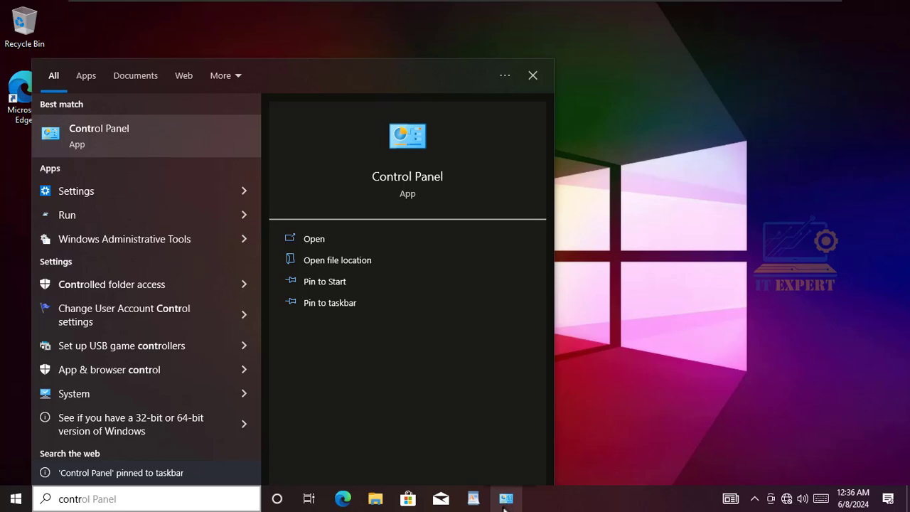
- Open File Explorer and list the root locations in its address path to find Control Panel
click(377, 502)
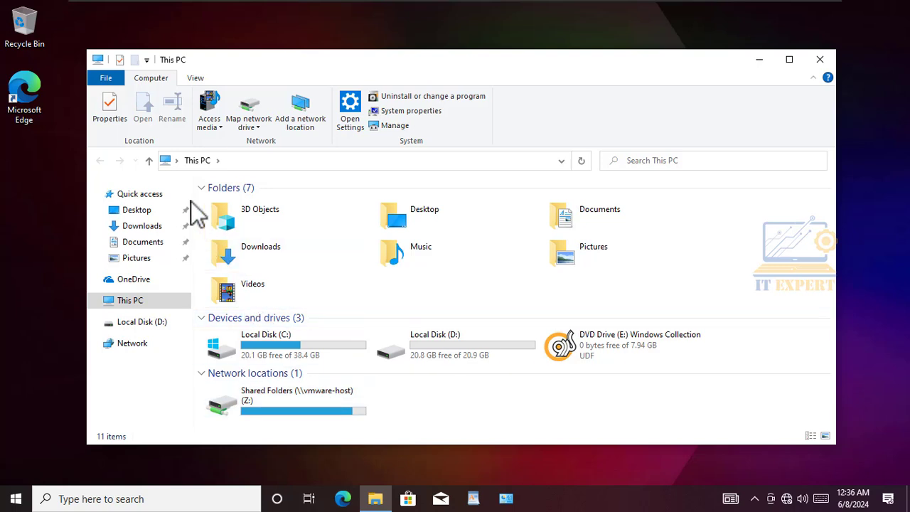
click(177, 159)
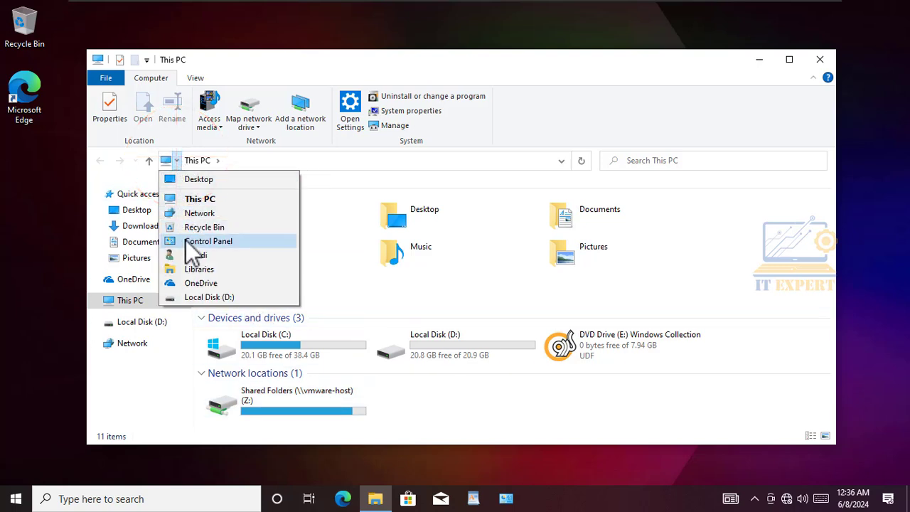
- Search Windows for Control Panel, pin it to Start, and close the File Explorer window
click(16, 499)
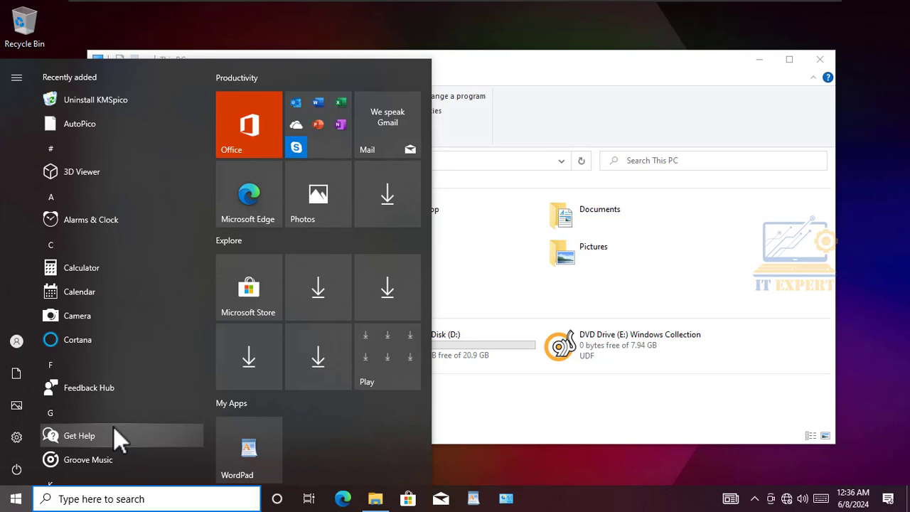
text(co)
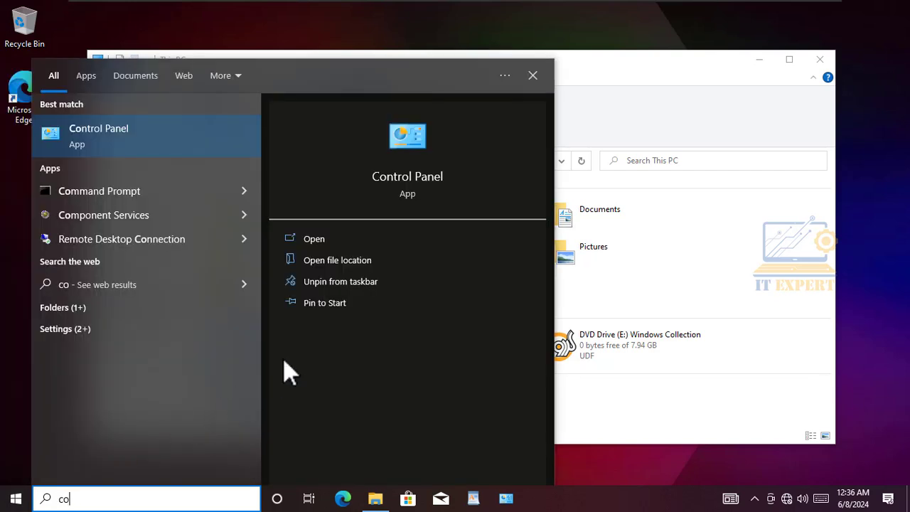
click(337, 304)
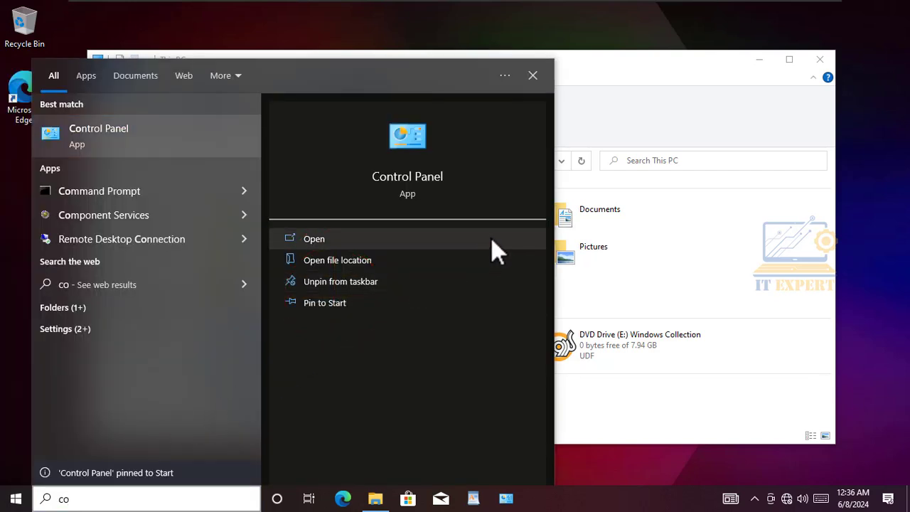
click(817, 62)
click(818, 62)
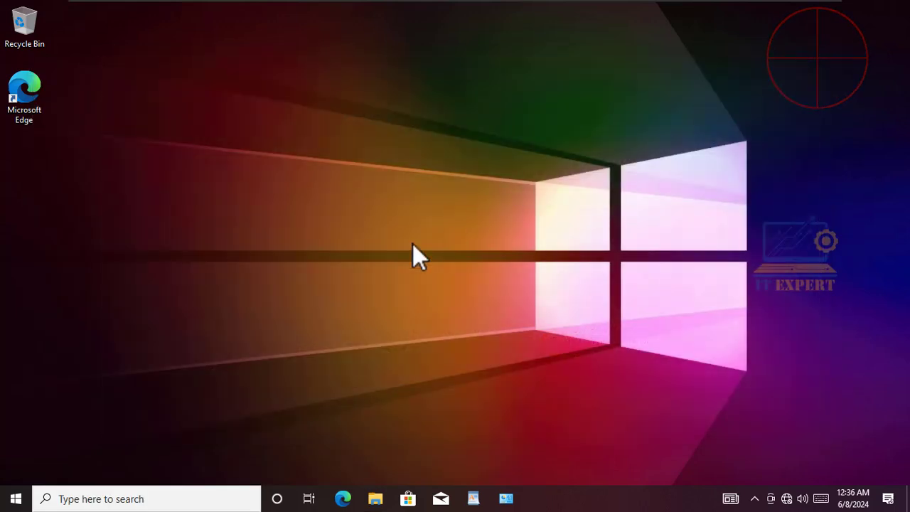
- Place the Control Panel tile beside WordPad in the My Apps group and create a desktop shortcut from it
click(15, 499)
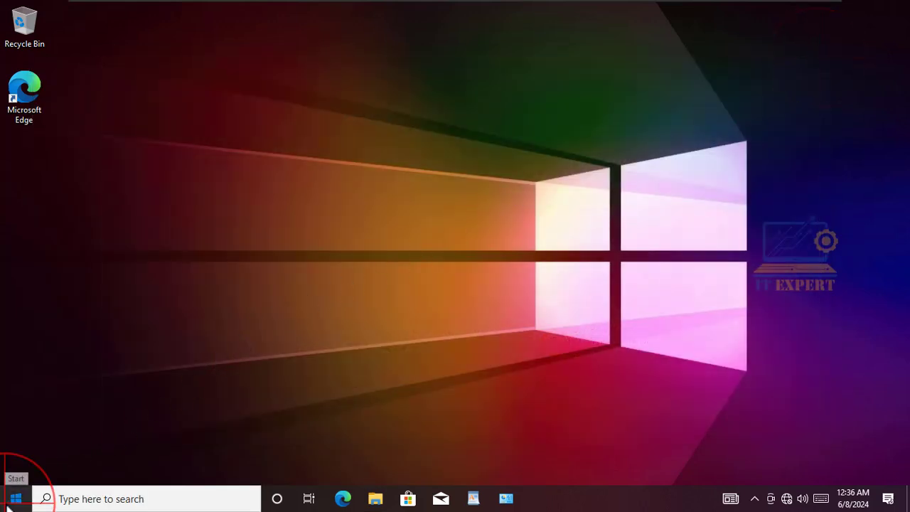
drag(245, 445, 306, 387)
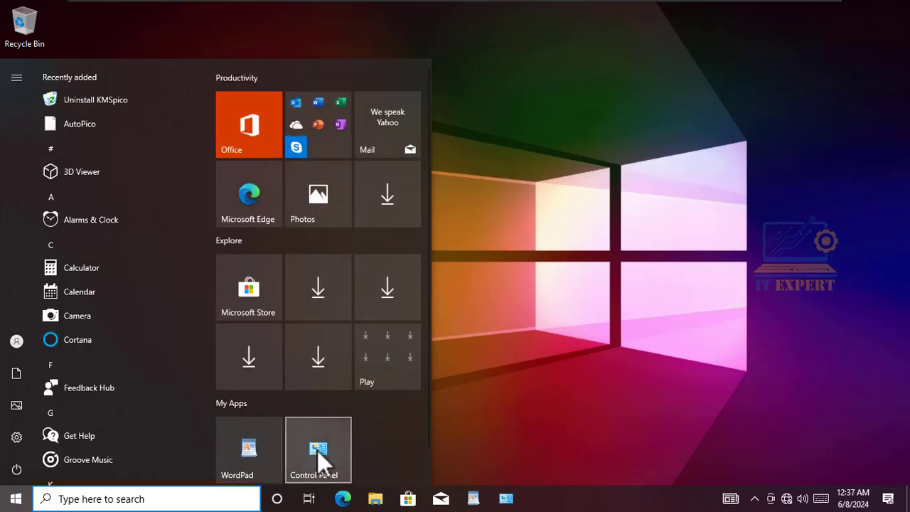
drag(319, 463, 26, 168)
click(538, 307)
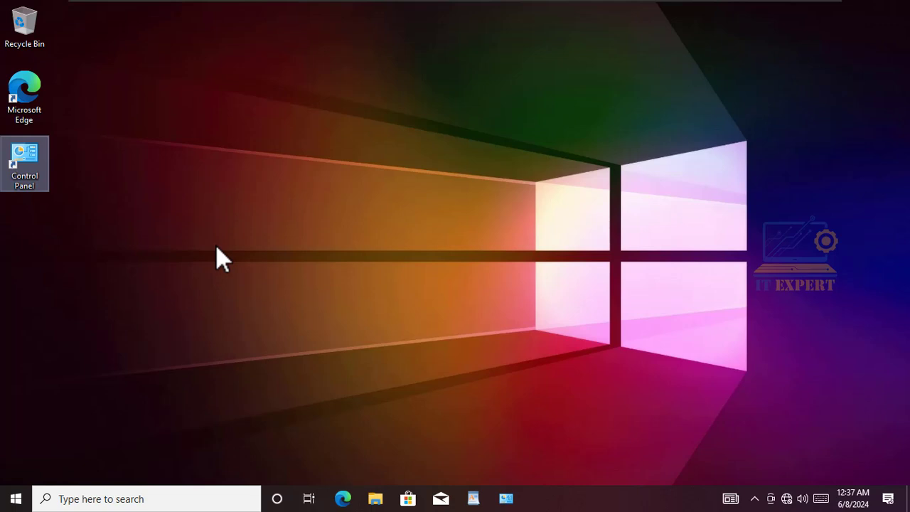
- Enable the Control Panel and Computer desktop icons through the Themes personalization settings, and close Settings
right_click(408, 112)
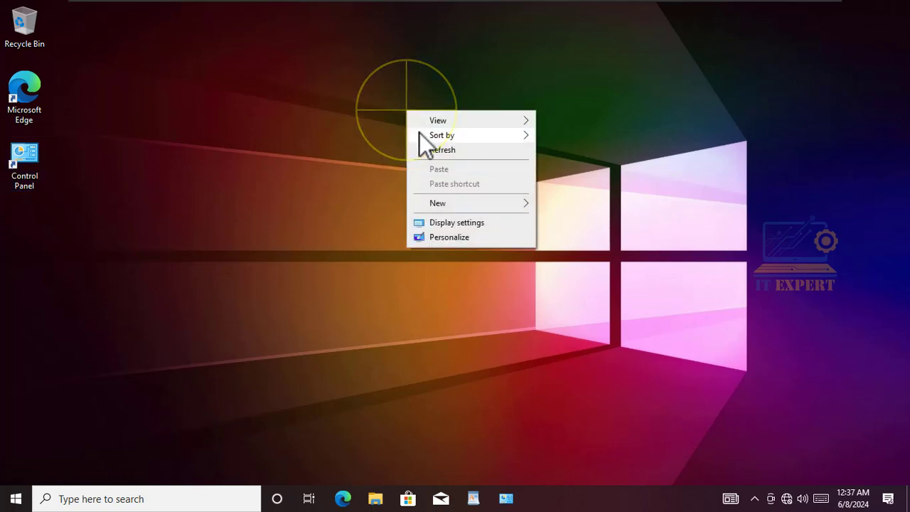
click(447, 238)
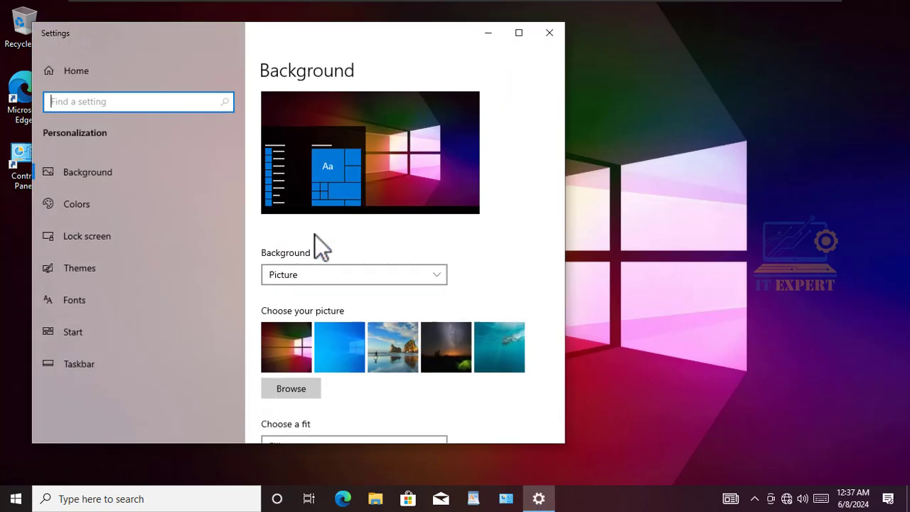
click(96, 270)
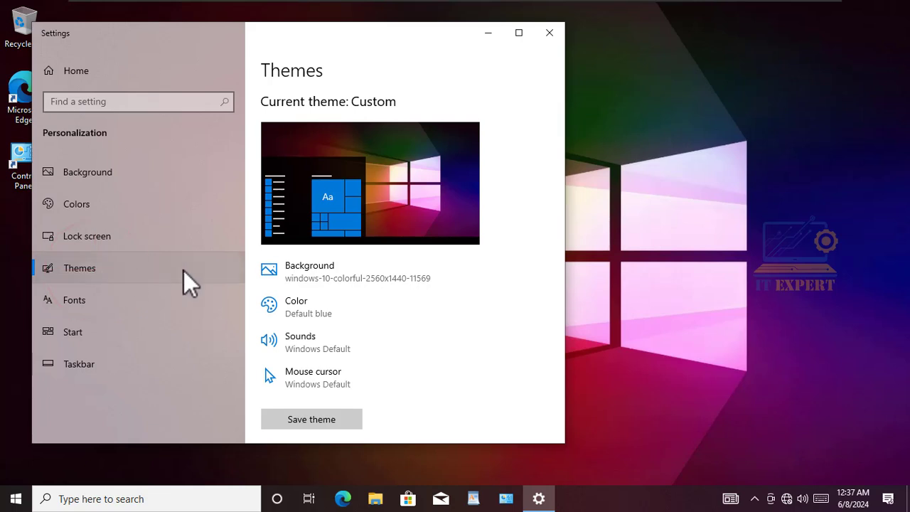
scroll(299, 286, down, 3)
scroll(302, 291, down, 6)
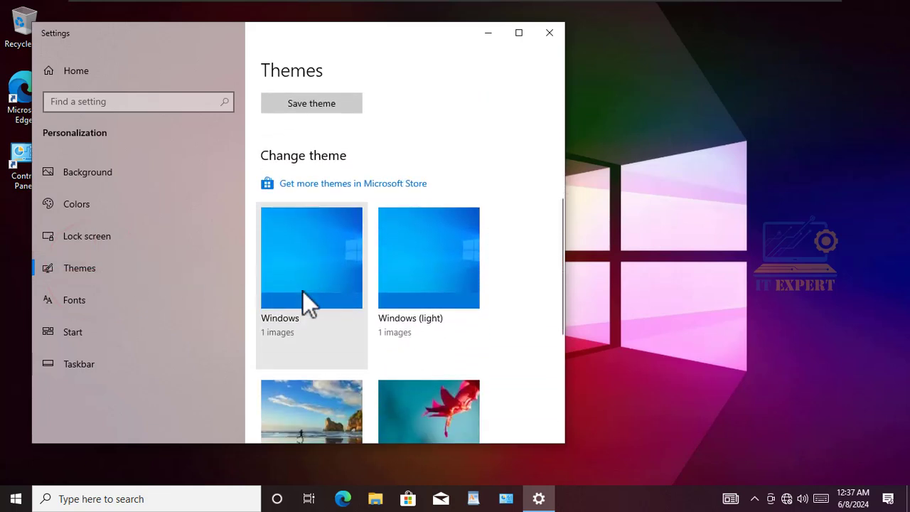
click(301, 309)
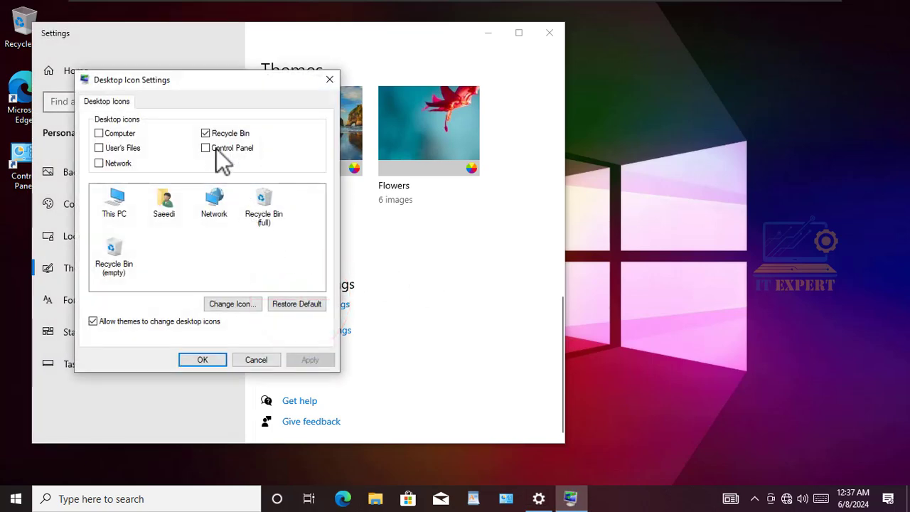
click(210, 144)
click(119, 140)
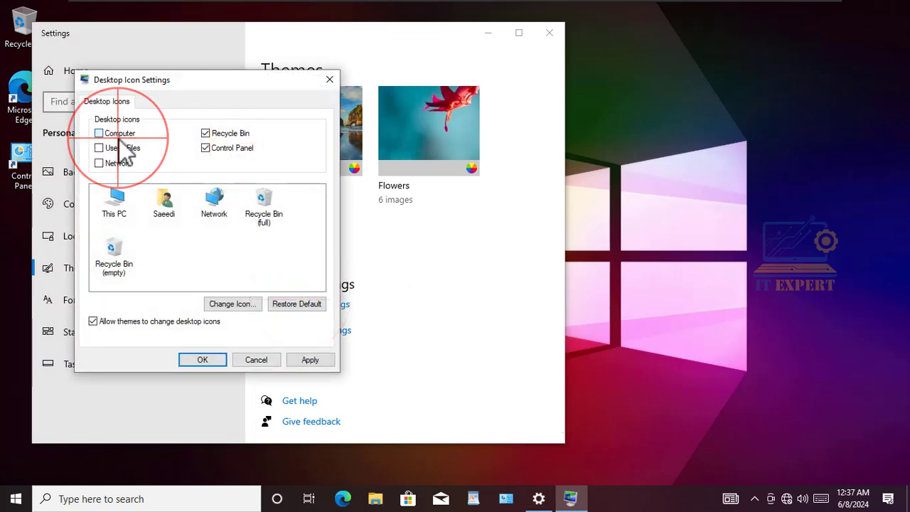
click(202, 361)
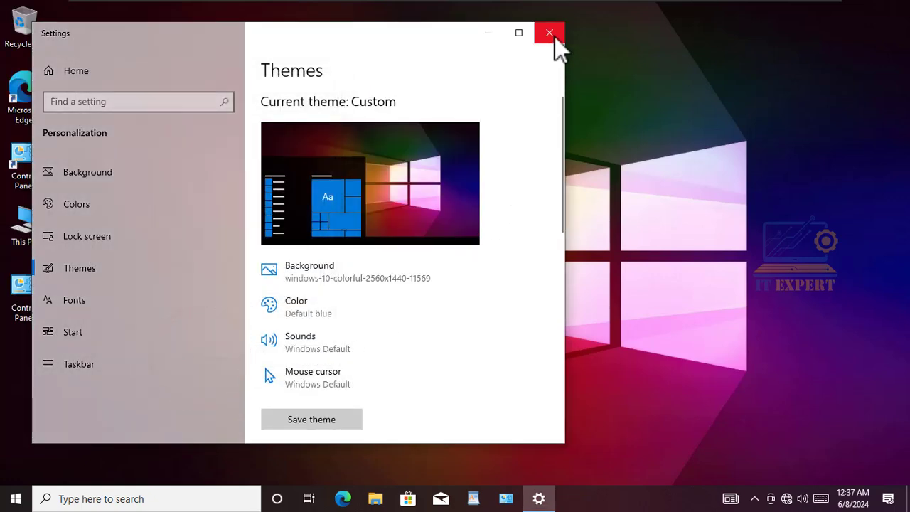
click(521, 34)
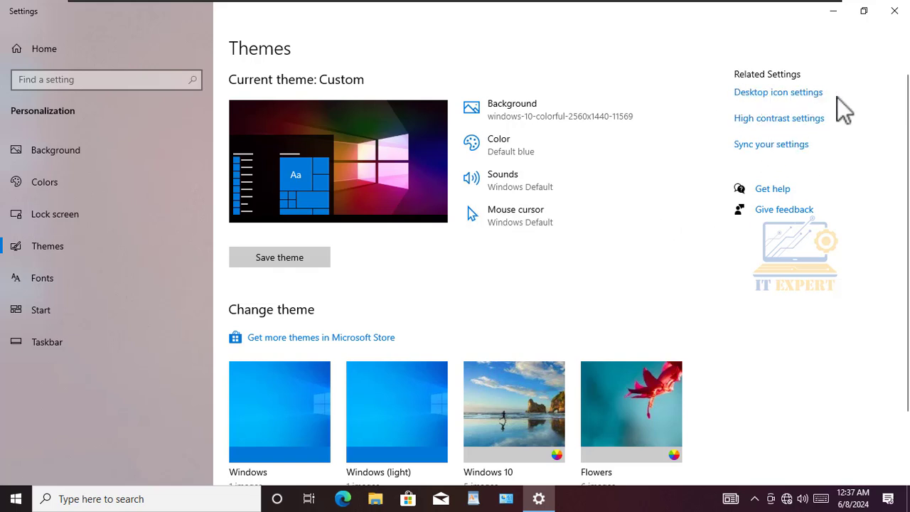
click(895, 11)
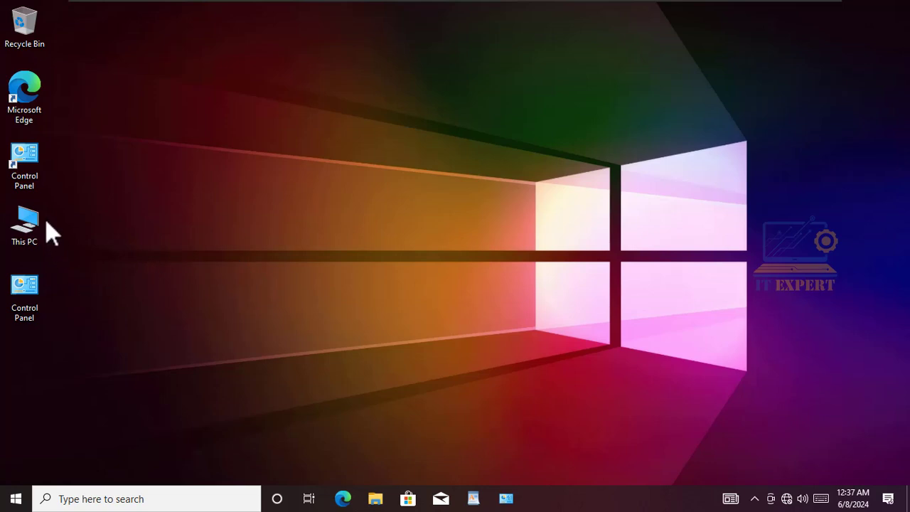
- Open Control Panel from its newly added system icon below This PC on the desktop
click(33, 149)
click(26, 288)
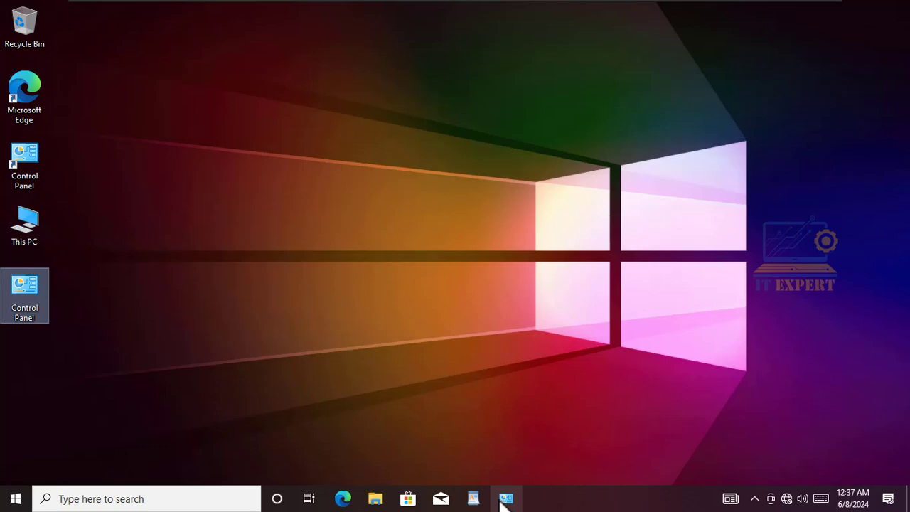
click(32, 288)
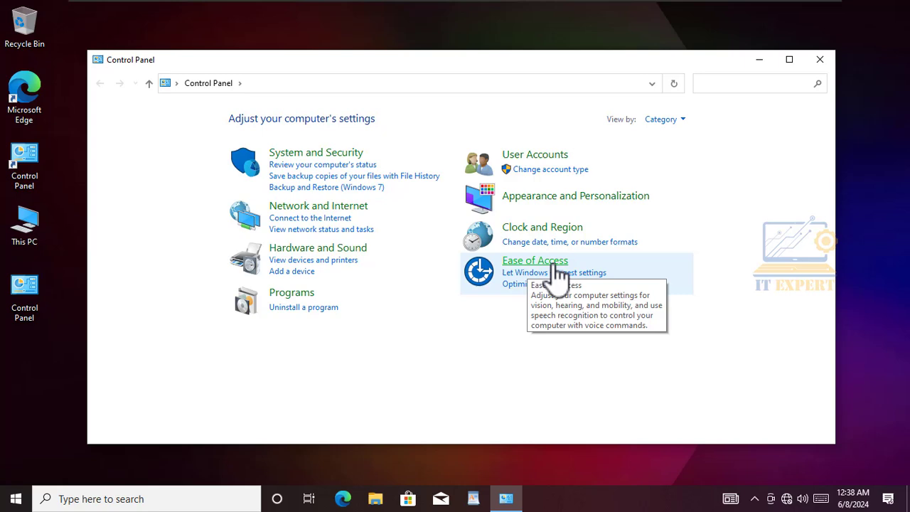
- Examine the System and Security, Programs, and User Accounts categories, returning to the Control Panel home after each
click(320, 165)
scroll(359, 265, down, 1)
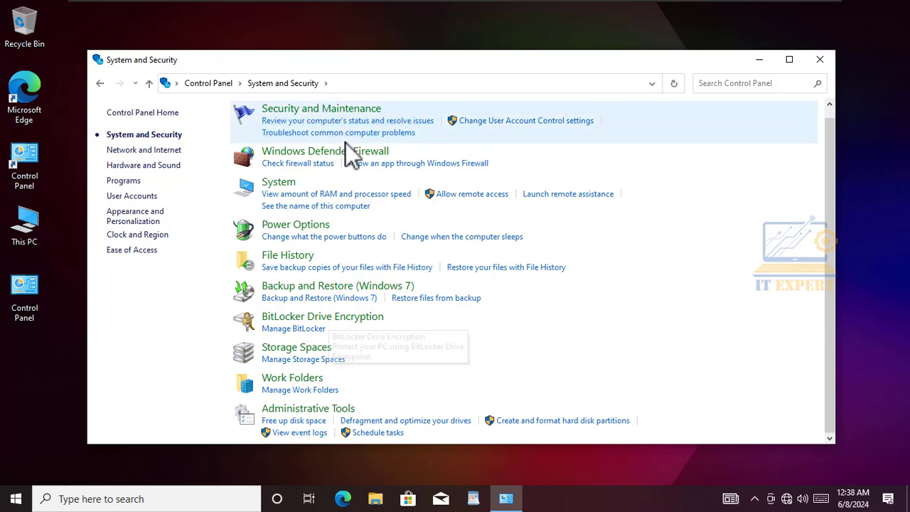
click(100, 84)
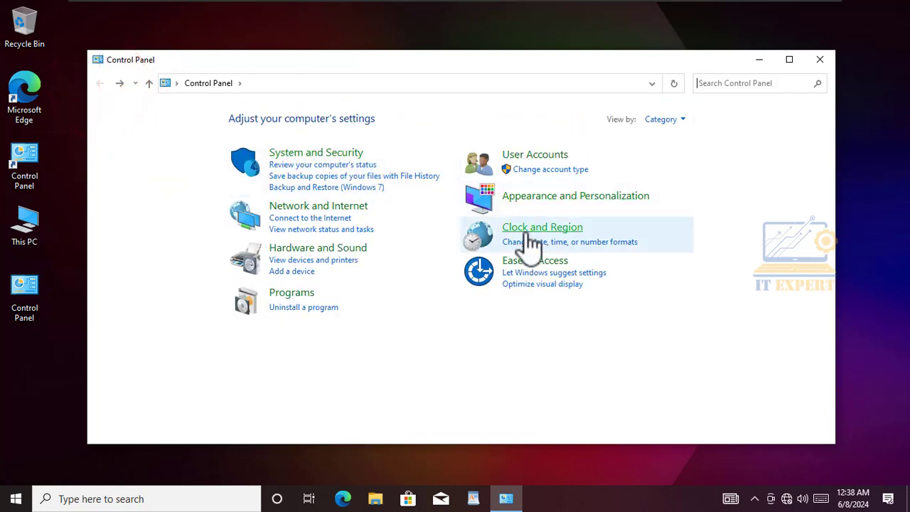
click(288, 292)
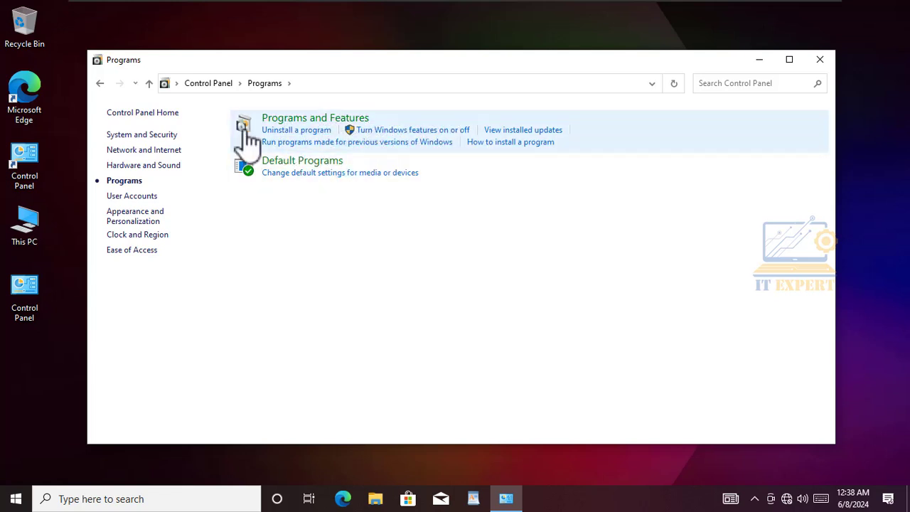
click(224, 84)
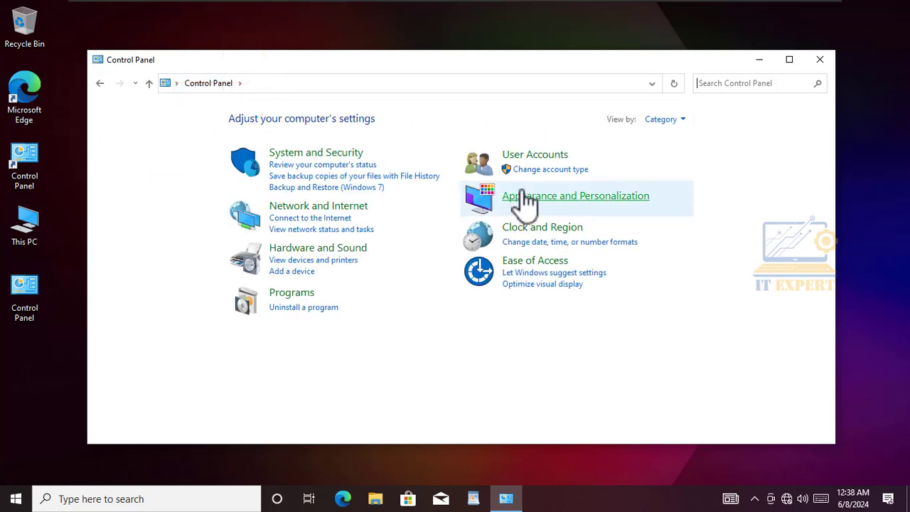
click(516, 154)
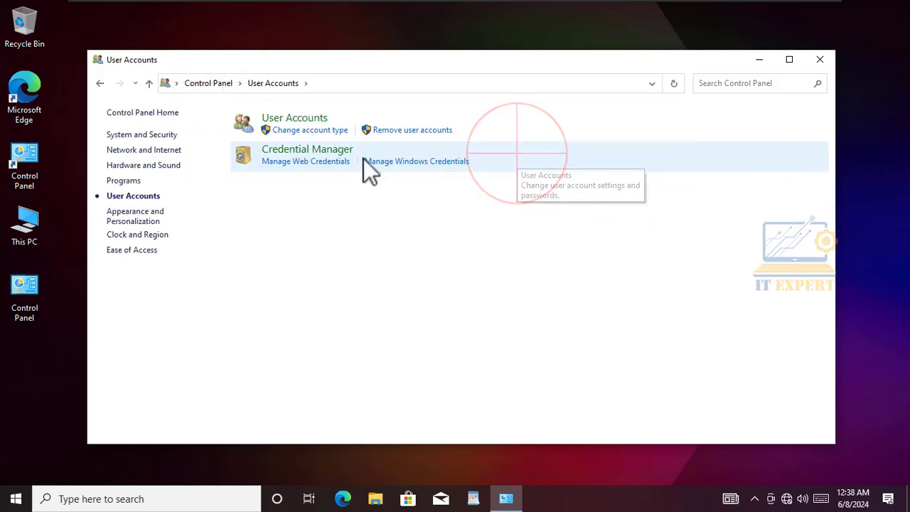
click(100, 83)
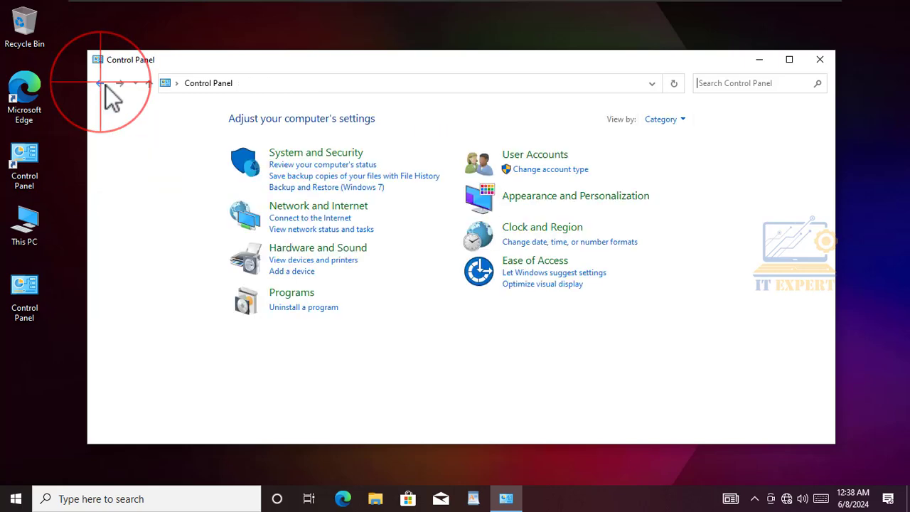
- Show all Control Panel items as large icons and maximize the window
click(669, 122)
click(672, 151)
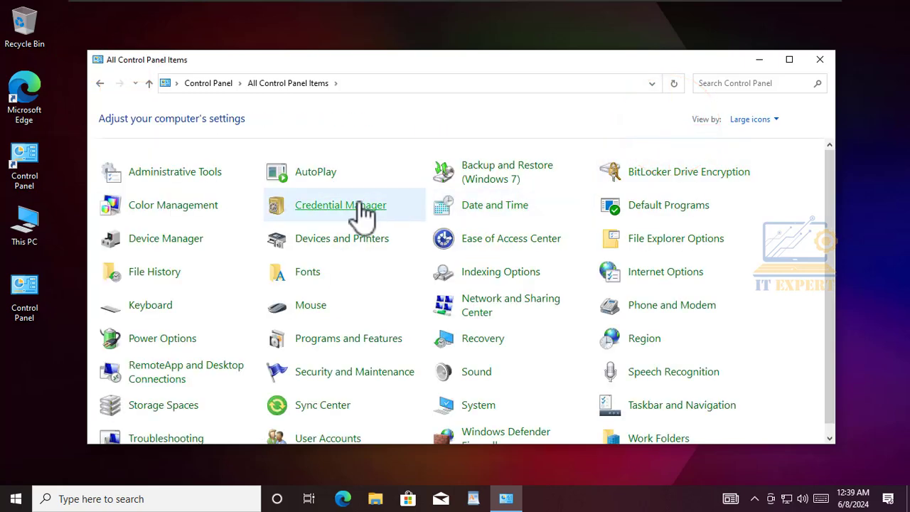
click(789, 61)
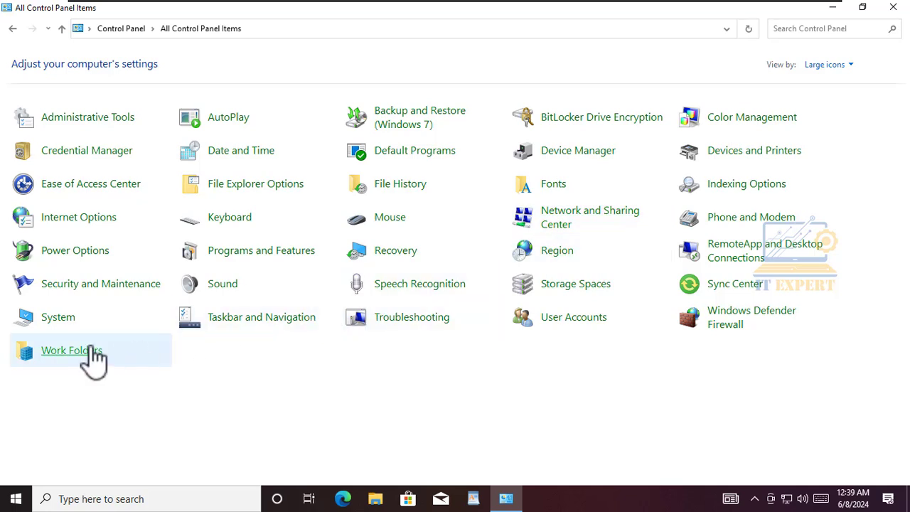
- Switch the Control Panel view to Category and back to Large icons
click(825, 64)
click(823, 82)
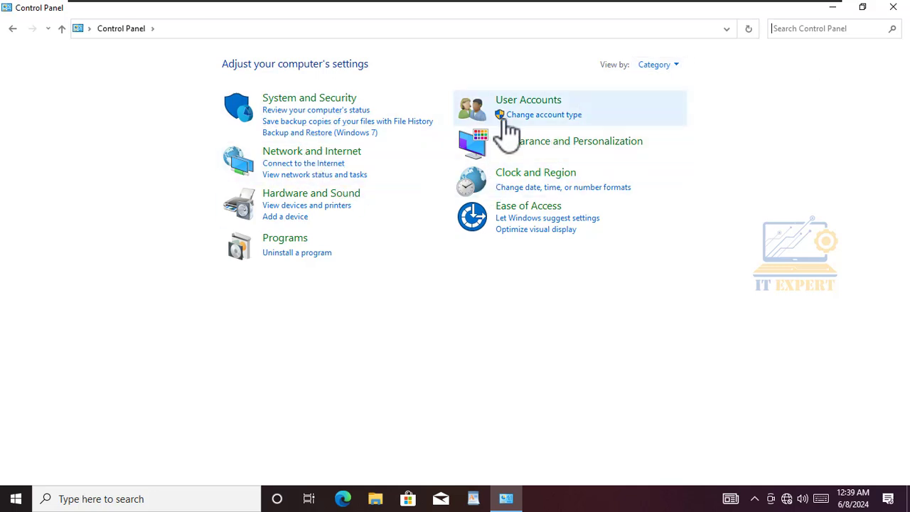
click(671, 66)
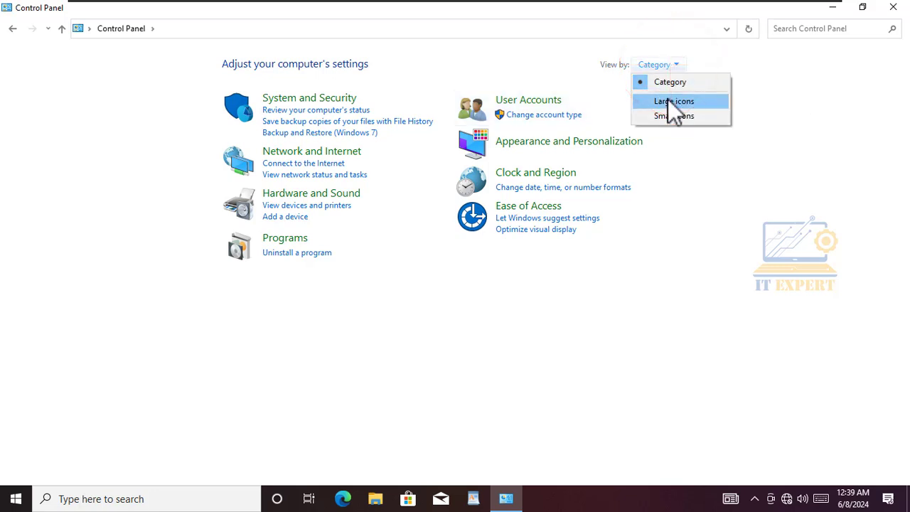
click(661, 101)
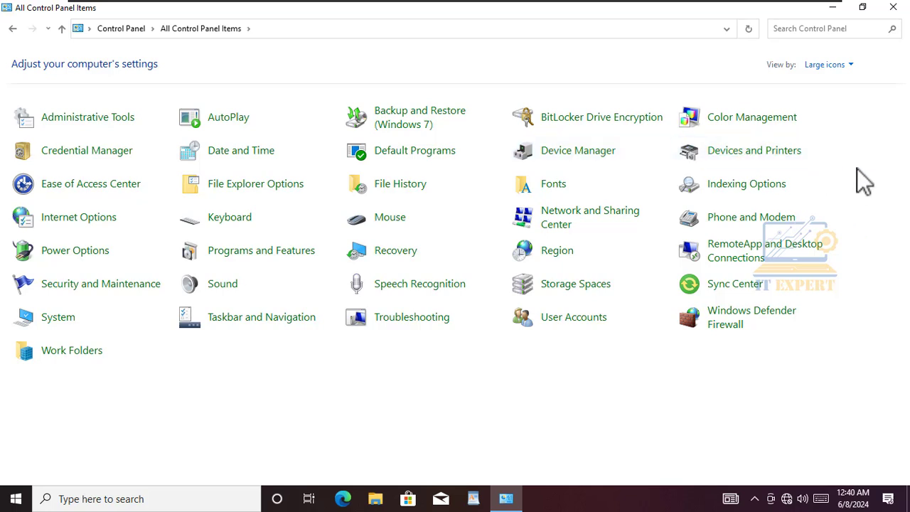
- View the Control Panel items as small icons and return to Large icons
click(831, 70)
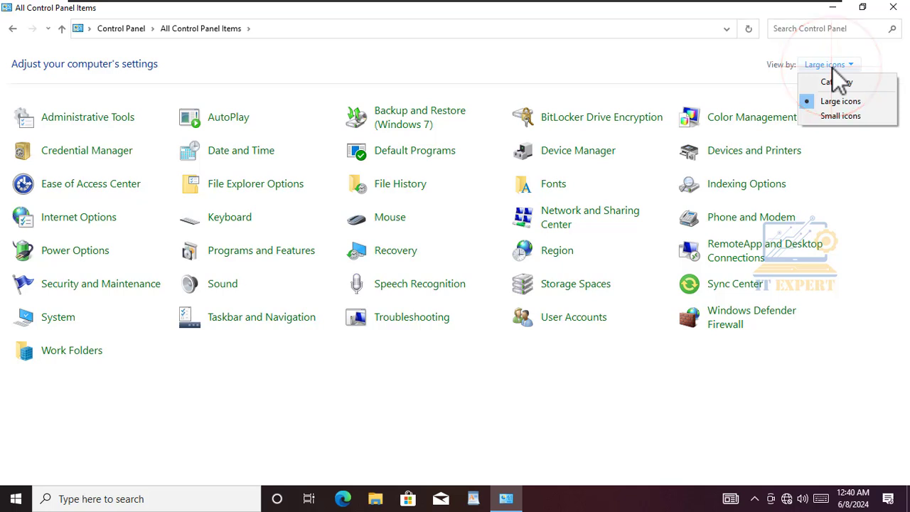
click(839, 116)
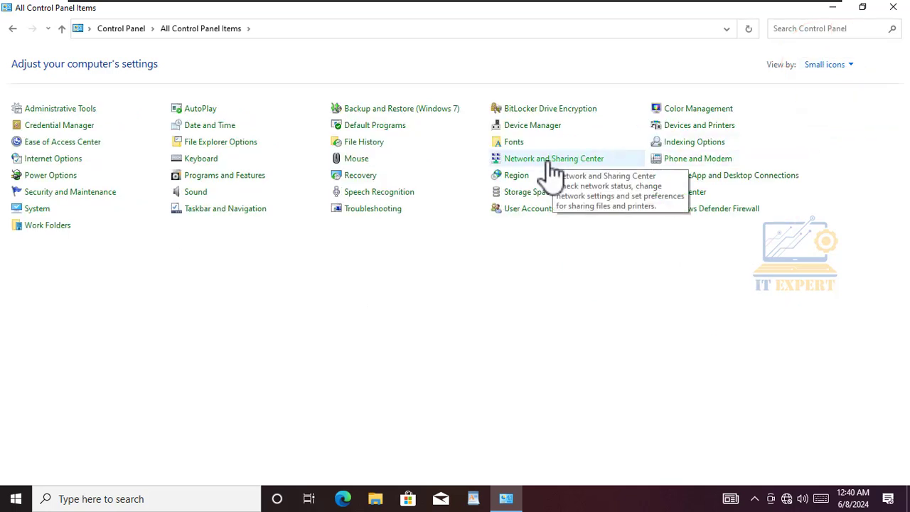
click(838, 64)
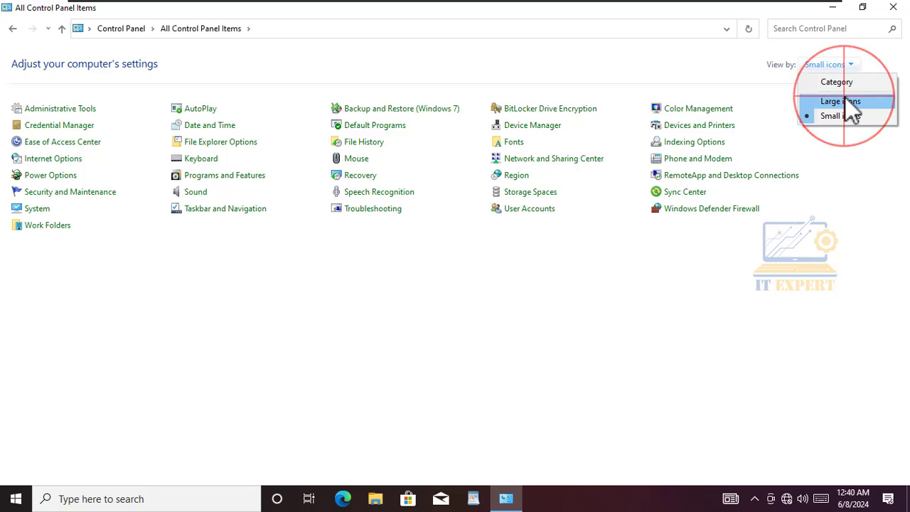
click(844, 100)
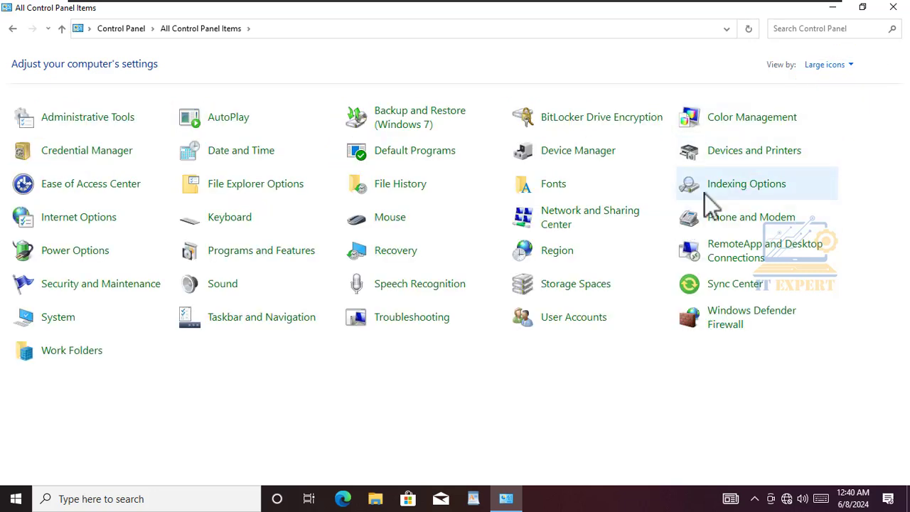
- Restore the Control Panel window from its maximized size and show the desktop
click(862, 7)
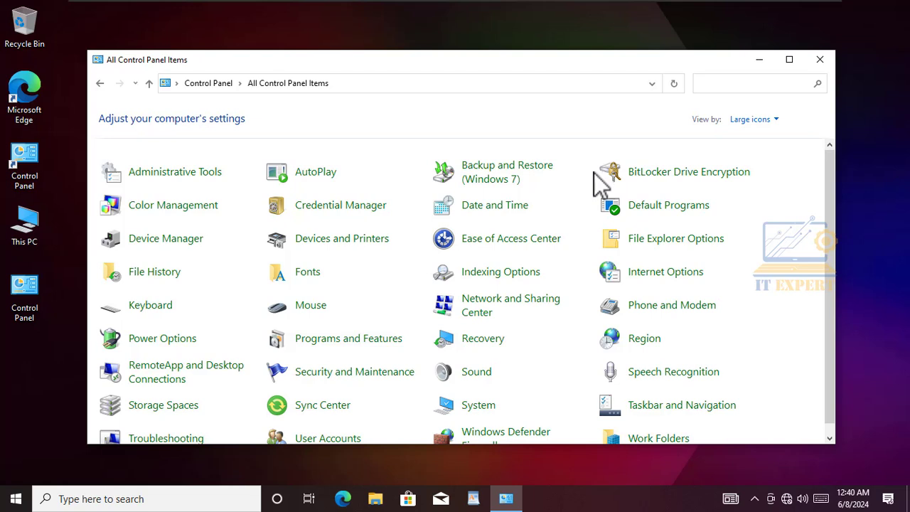
key(super+d)
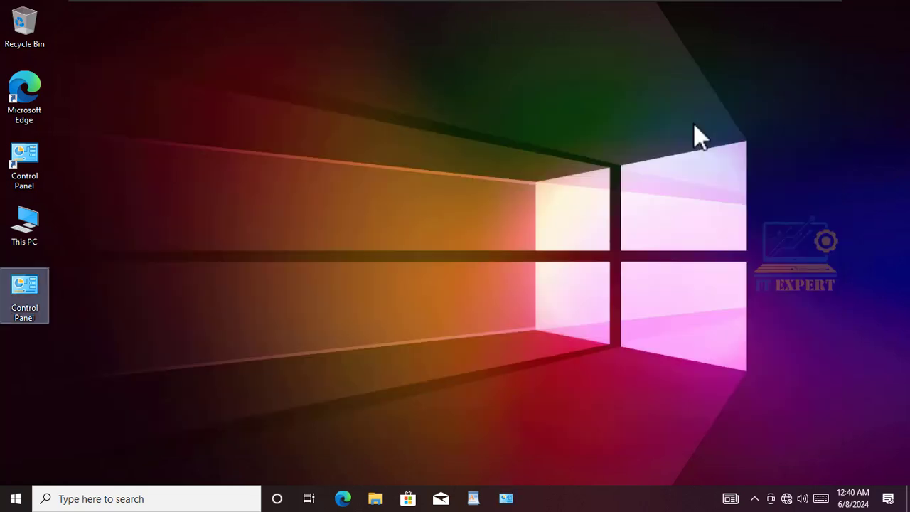